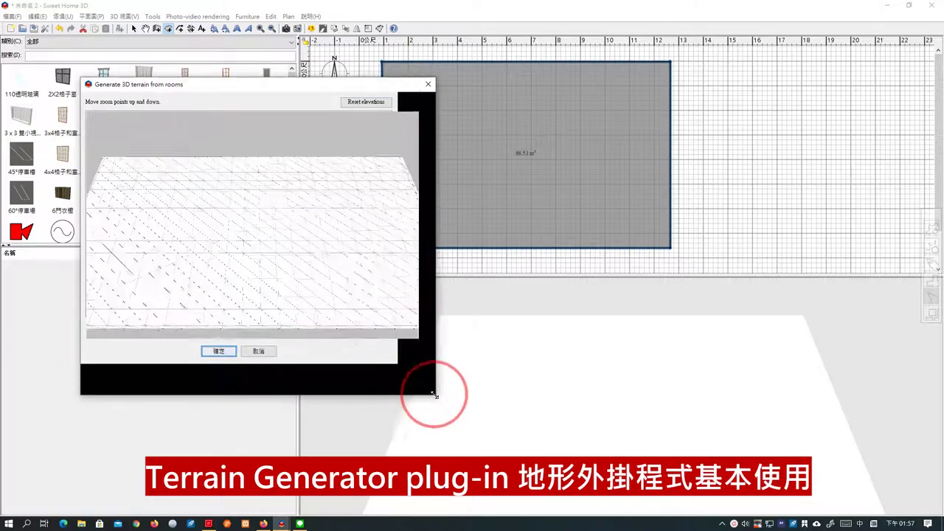
Enlarge the terrain generation dialog and turn its preview so the whole room mesh is seen at an angle.
{"action": "left_click_drag", "start_coordinate": [393, 193], "coordinate": [413, 260]}
{"action": "left_click_drag", "start_coordinate": [372, 91], "coordinate": [426, 54]}
{"action": "left_click_drag", "start_coordinate": [374, 158], "coordinate": [312, 294]}
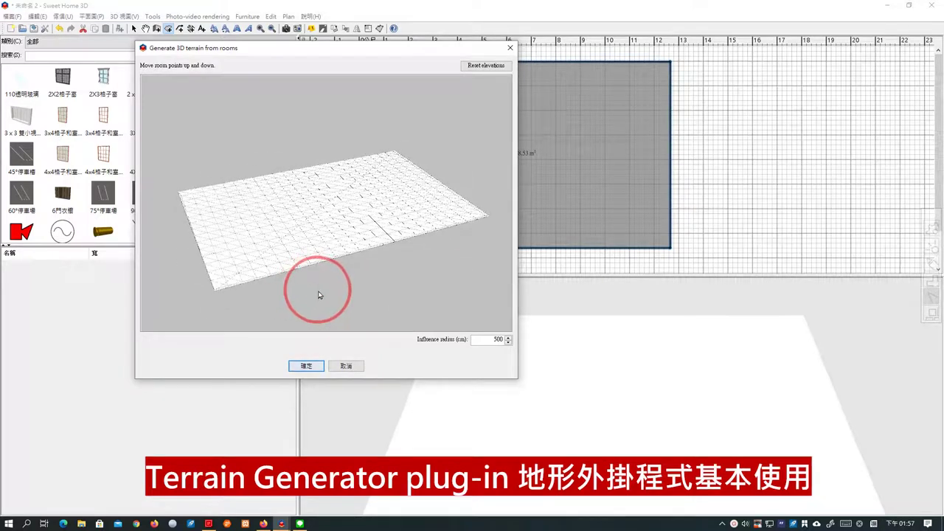
Raise point X 750, Y 550 to about 36.4 cm with a 500 cm influence radius, and X 500, Y 550 to about 25 cm with 1,500 cm.
{"action": "left_click_drag", "start_coordinate": [485, 339], "coordinate": [506, 341]}
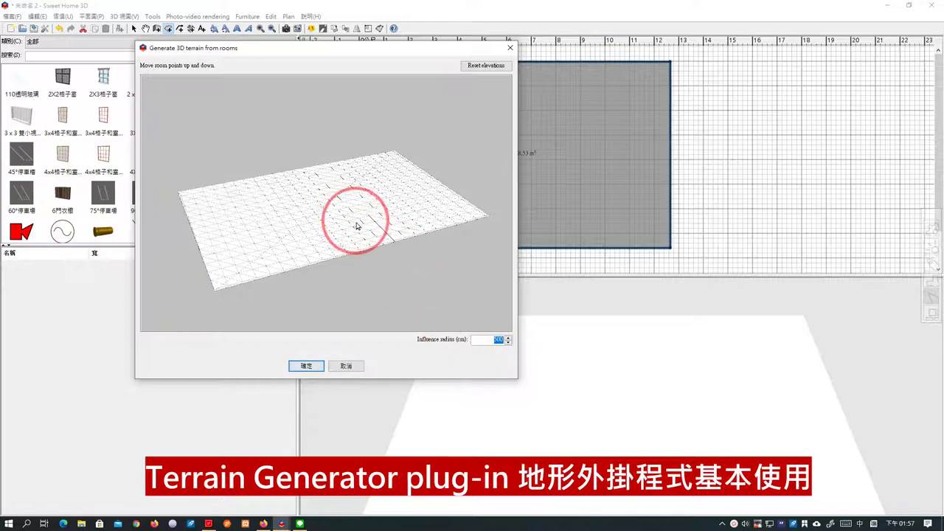
{"action": "mouse_move", "coordinate": [356, 227]}
{"action": "left_mouse_down"}
{"action": "mouse_move", "coordinate": [357, 204]}
{"action": "mouse_move", "coordinate": [356, 218]}
{"action": "left_mouse_up"}
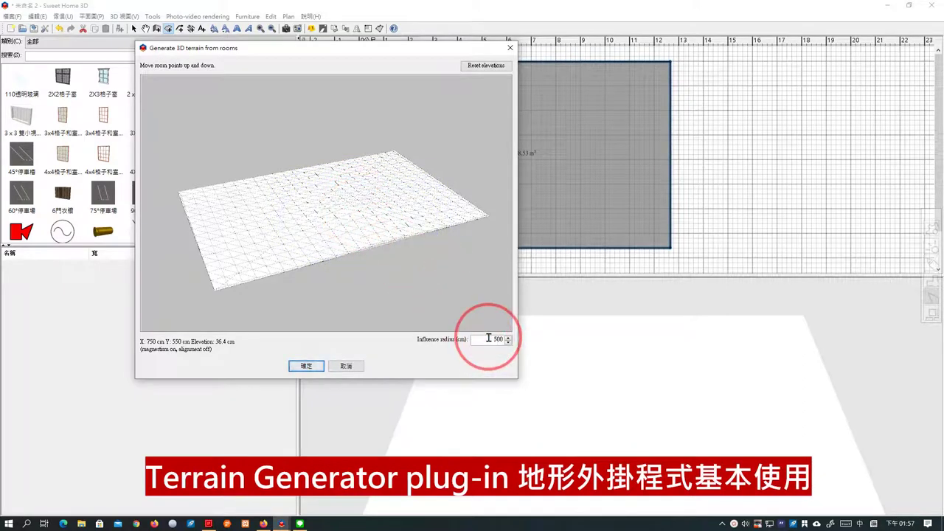
{"action": "left_click_drag", "start_coordinate": [303, 223], "coordinate": [304, 226]}
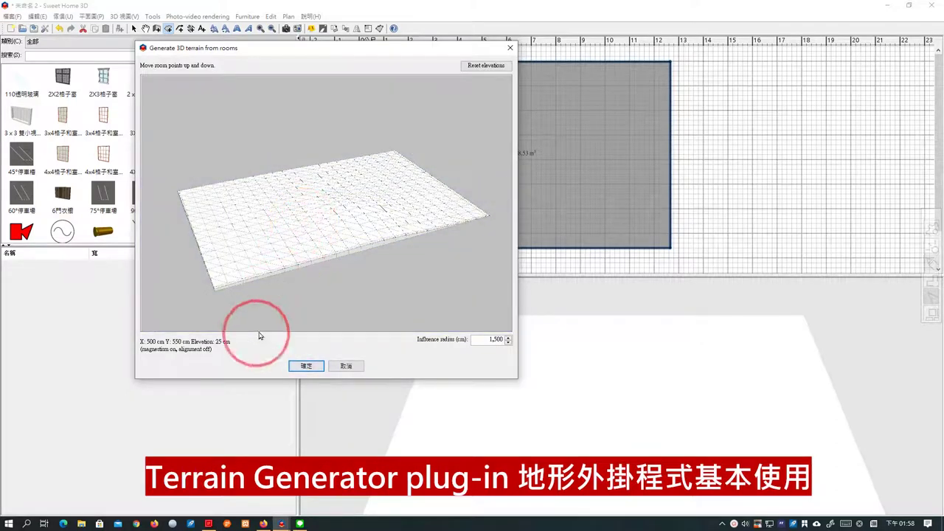
Raise the terrain point at X 350, Y 600 cm to an elevation of about 25.5 cm.
{"action": "key", "text": "ctrl+shift+3"}
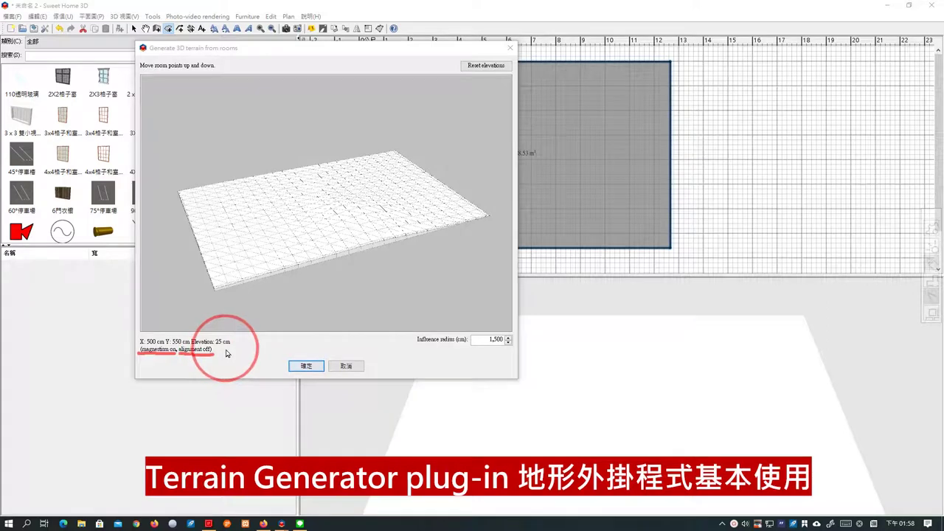
{"action": "key", "text": "Escape"}
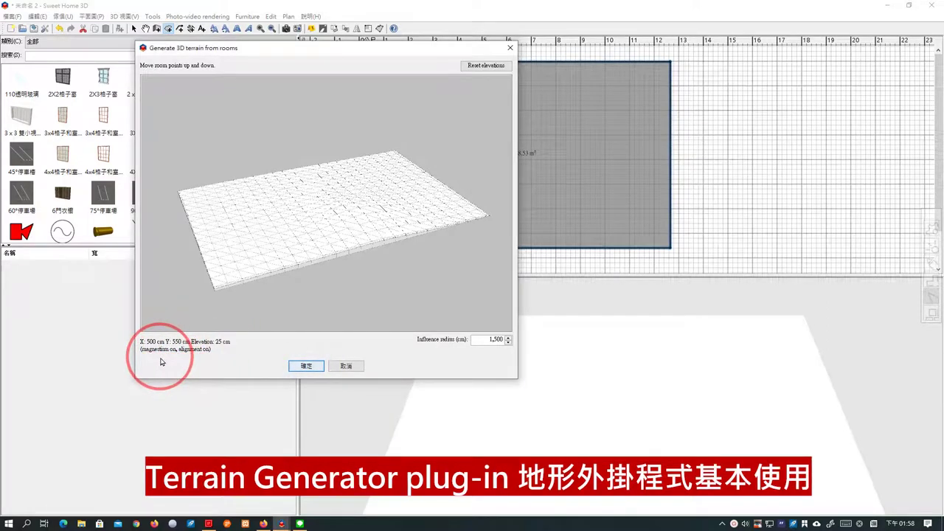
{"action": "key", "text": "shift"}
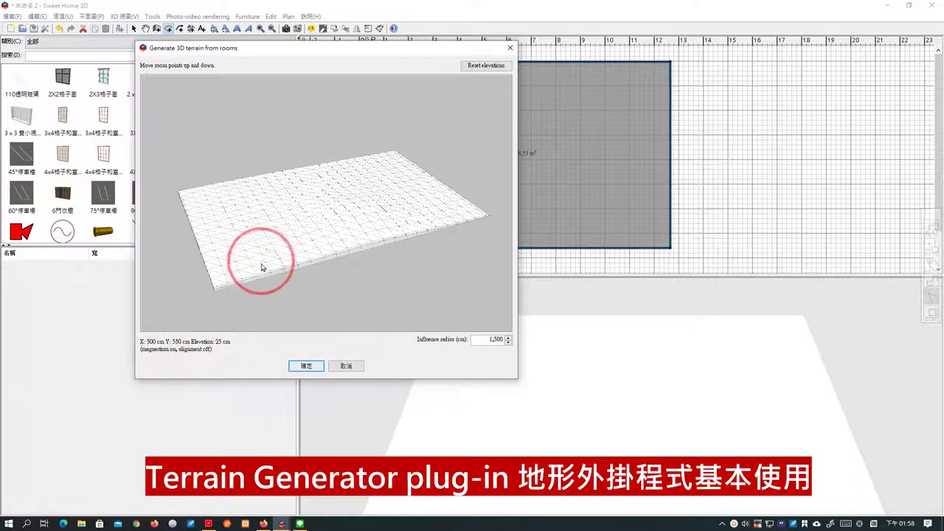
{"action": "left_click_drag", "start_coordinate": [271, 244], "coordinate": [273, 244]}
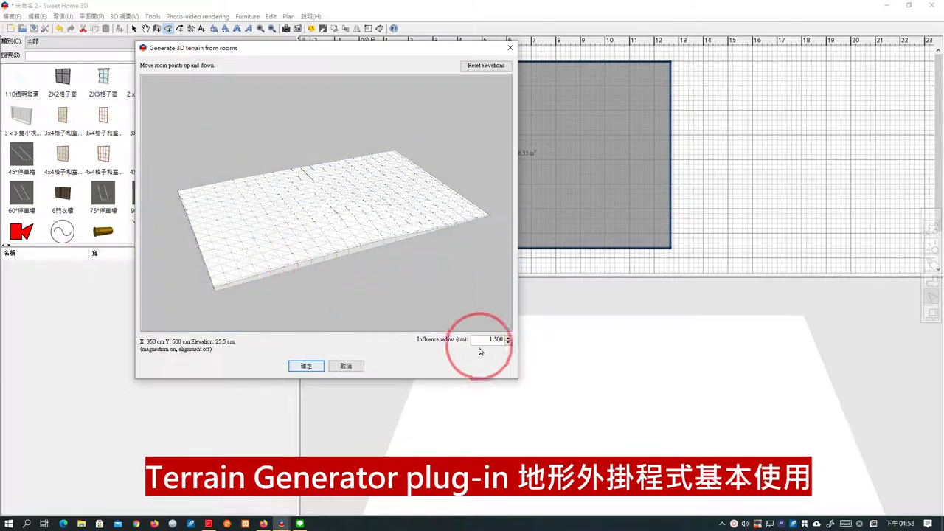
Set the influence radius to 500 cm and raise the terrain point at X 450, Y 700 cm to about 66.1 cm.
{"action": "left_click_drag", "start_coordinate": [486, 339], "coordinate": [508, 338]}
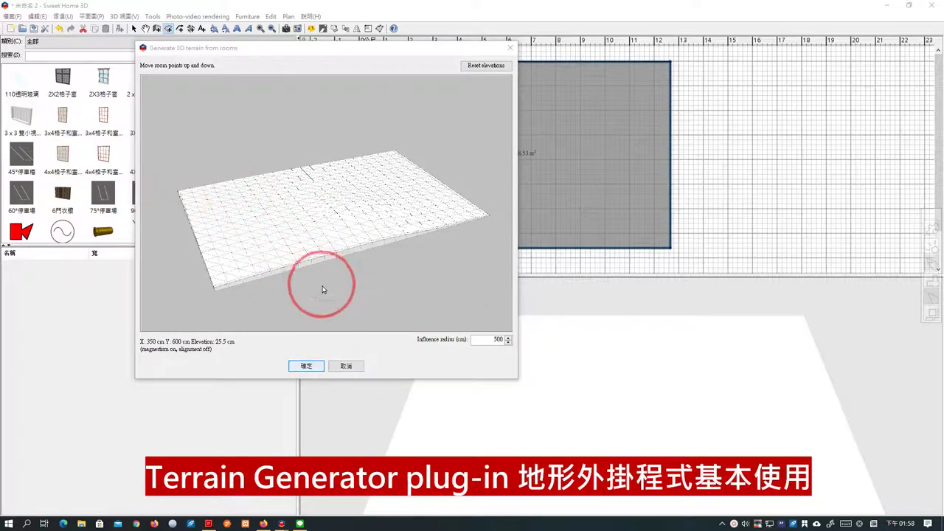
{"action": "left_click_drag", "start_coordinate": [322, 284], "coordinate": [340, 287]}
{"action": "left_click_drag", "start_coordinate": [211, 181], "coordinate": [480, 219]}
{"action": "left_click_drag", "start_coordinate": [169, 270], "coordinate": [350, 299]}
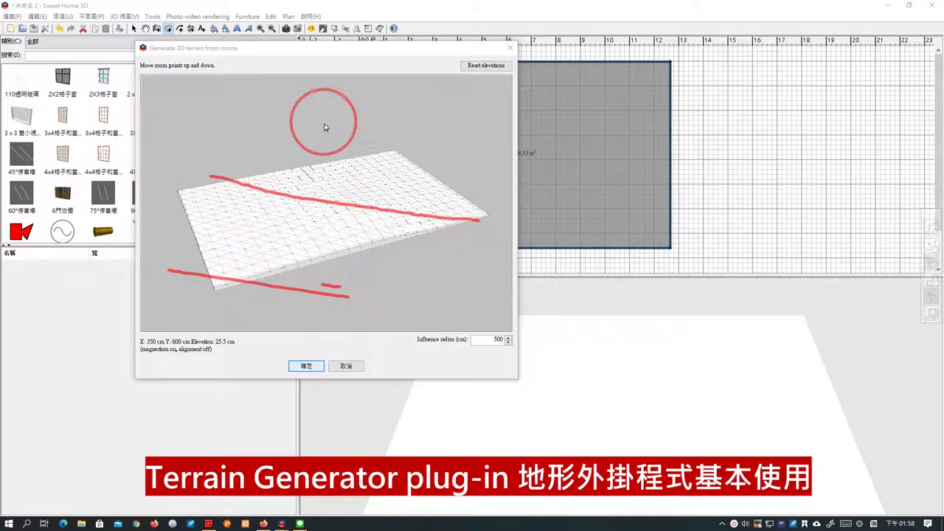
{"action": "left_click_drag", "start_coordinate": [300, 112], "coordinate": [467, 137]}
{"action": "mouse_move", "coordinate": [399, 236]}
{"action": "left_mouse_down"}
{"action": "mouse_move", "coordinate": [397, 200]}
{"action": "mouse_move", "coordinate": [379, 211]}
{"action": "mouse_move", "coordinate": [410, 210]}
{"action": "left_mouse_up"}
{"action": "key", "text": "Escape"}
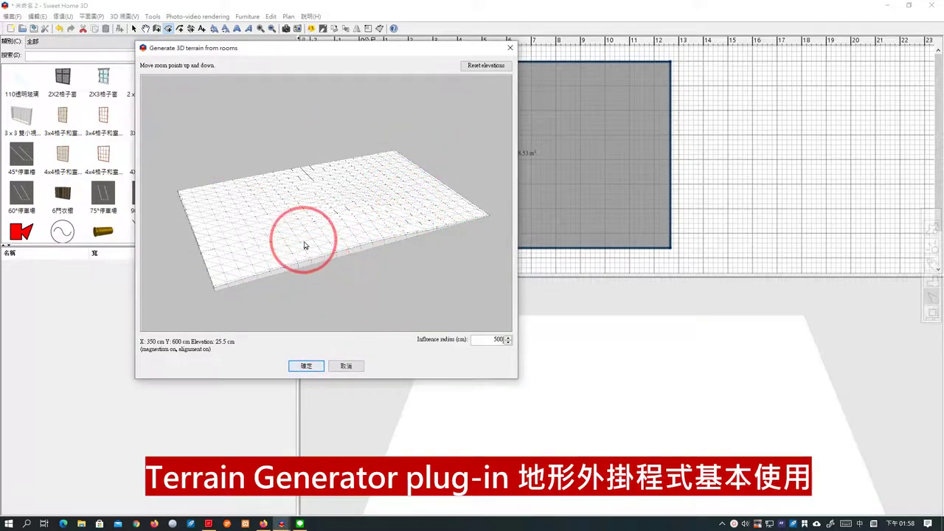
{"action": "mouse_move", "coordinate": [304, 245]}
{"action": "left_mouse_down"}
{"action": "mouse_move", "coordinate": [306, 224]}
{"action": "mouse_move", "coordinate": [306, 244]}
{"action": "left_mouse_up"}
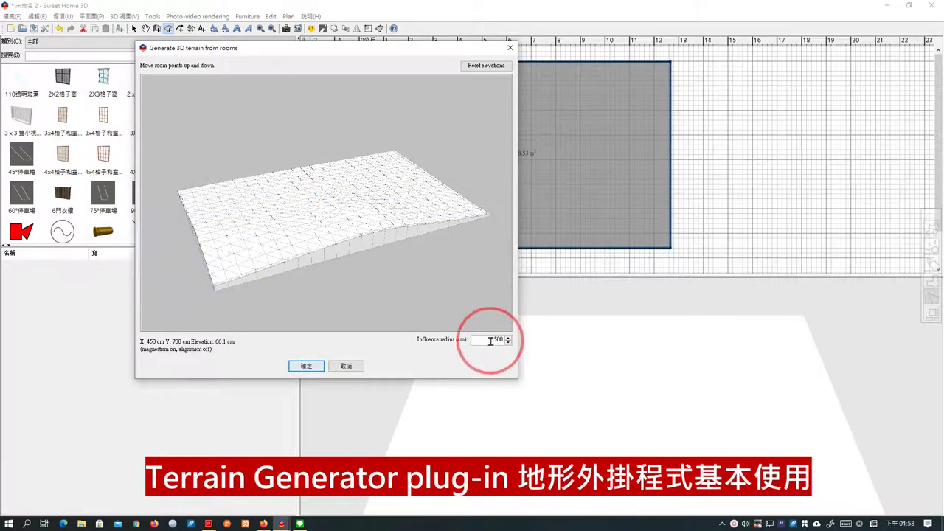
Raise the point at X 550, Y 600 cm to about 76.4 cm with a 1,500 cm influence radius, and reset all elevations.
{"action": "left_click", "coordinate": [371, 256]}
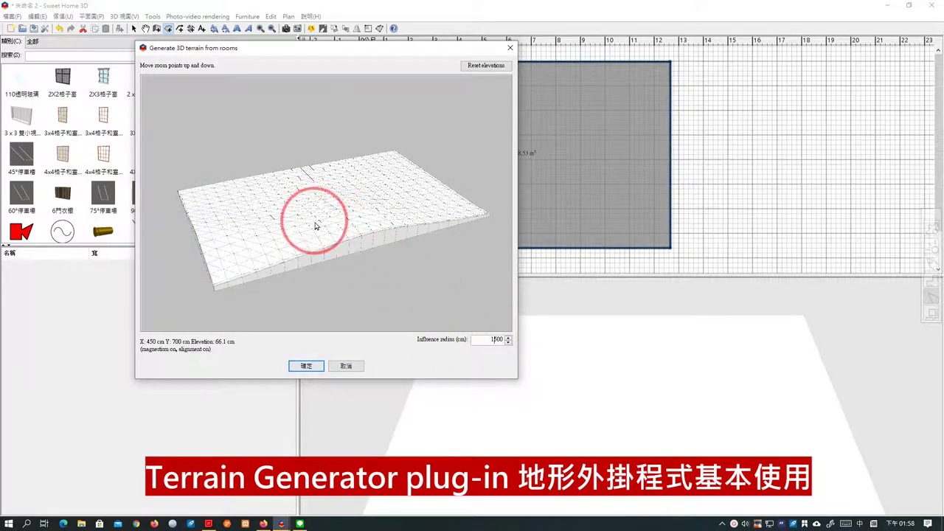
{"action": "mouse_move", "coordinate": [315, 226]}
{"action": "left_mouse_down"}
{"action": "mouse_move", "coordinate": [316, 211]}
{"action": "mouse_move", "coordinate": [311, 234]}
{"action": "mouse_move", "coordinate": [314, 226]}
{"action": "left_mouse_up"}
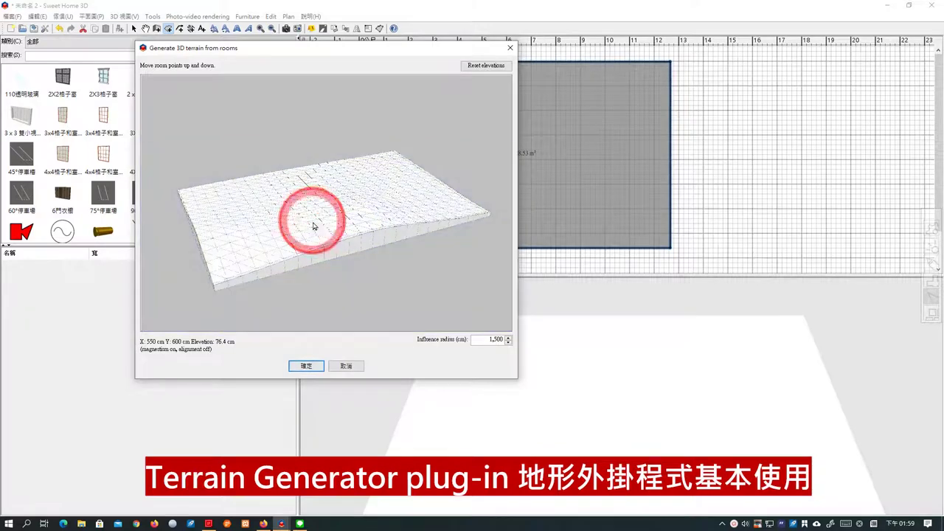
{"action": "left_click", "coordinate": [481, 67]}
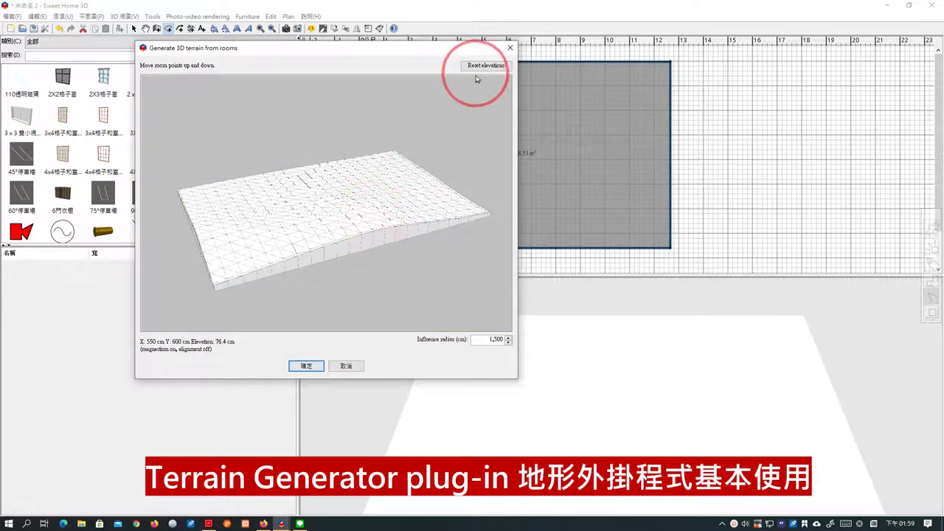
{"action": "left_click", "coordinate": [318, 212]}
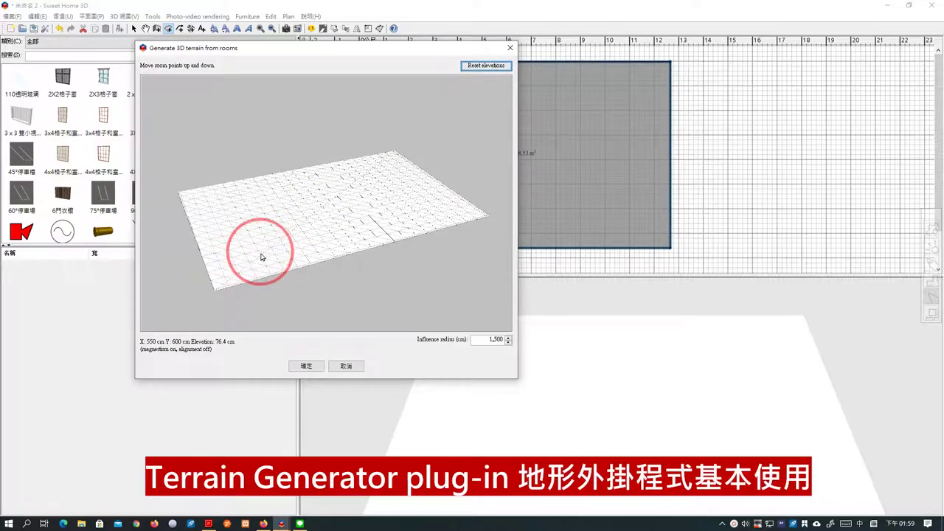
Raise the flat terrain's point at X 550, Y 600 cm to an elevation of about 84.3 cm.
{"action": "mouse_move", "coordinate": [260, 256]}
{"action": "left_mouse_down"}
{"action": "mouse_move", "coordinate": [262, 244]}
{"action": "mouse_move", "coordinate": [261, 264]}
{"action": "left_mouse_up"}
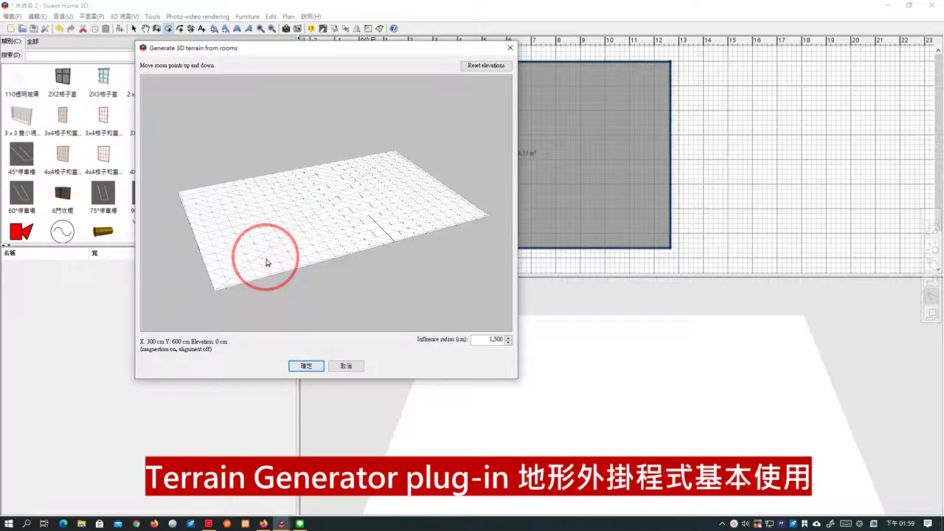
{"action": "mouse_move", "coordinate": [232, 219]}
{"action": "left_mouse_down"}
{"action": "mouse_move", "coordinate": [325, 235]}
{"action": "mouse_move", "coordinate": [243, 254]}
{"action": "left_mouse_up"}
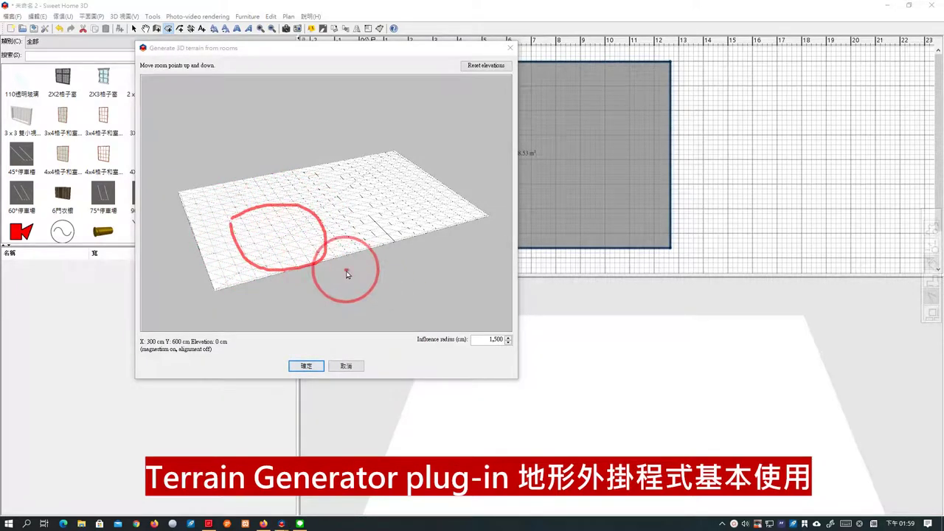
{"action": "mouse_move", "coordinate": [344, 270]}
{"action": "left_mouse_down"}
{"action": "mouse_move", "coordinate": [391, 269]}
{"action": "mouse_move", "coordinate": [424, 291]}
{"action": "mouse_move", "coordinate": [444, 270]}
{"action": "mouse_move", "coordinate": [432, 268]}
{"action": "mouse_move", "coordinate": [425, 245]}
{"action": "mouse_move", "coordinate": [416, 273]}
{"action": "mouse_move", "coordinate": [427, 267]}
{"action": "mouse_move", "coordinate": [433, 257]}
{"action": "mouse_move", "coordinate": [395, 282]}
{"action": "left_mouse_up"}
{"action": "mouse_move", "coordinate": [419, 267]}
{"action": "left_mouse_down"}
{"action": "mouse_move", "coordinate": [409, 287]}
{"action": "mouse_move", "coordinate": [429, 290]}
{"action": "mouse_move", "coordinate": [414, 268]}
{"action": "mouse_move", "coordinate": [416, 318]}
{"action": "left_mouse_up"}
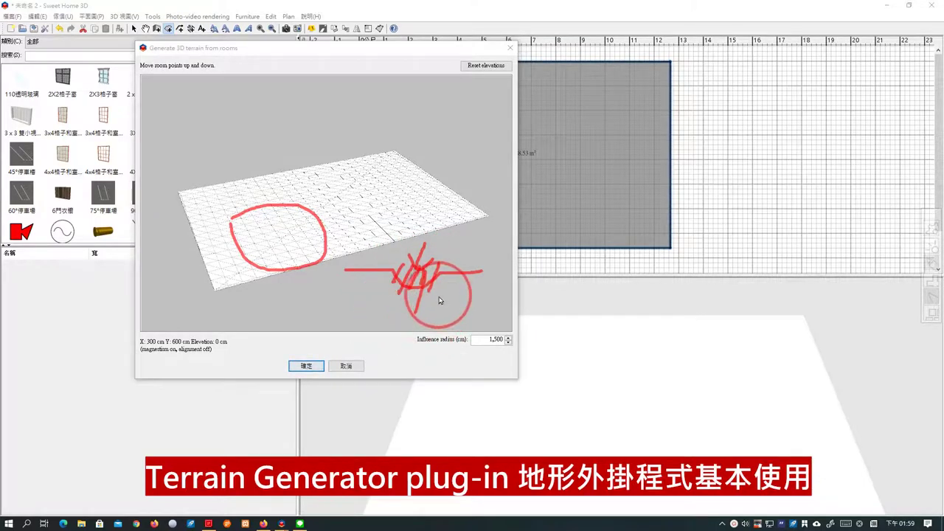
{"action": "key", "text": "Escape"}
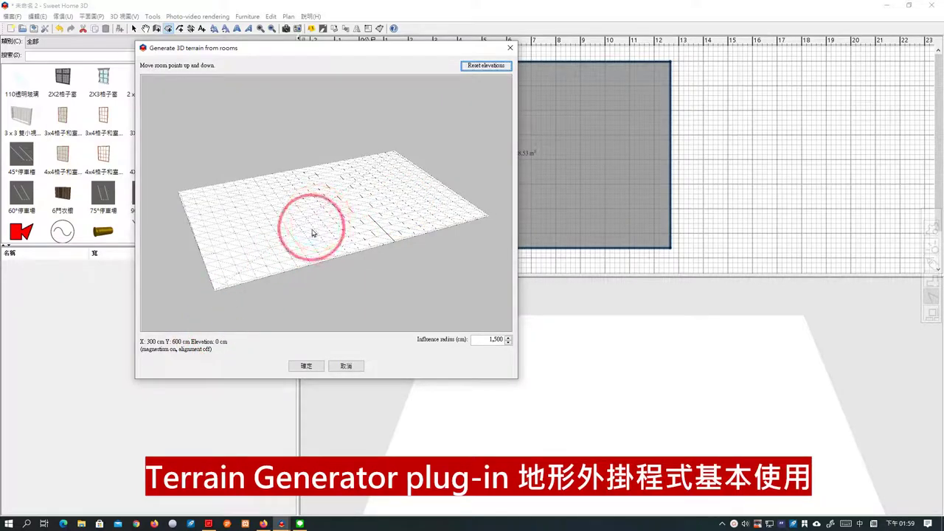
{"action": "left_click_drag", "start_coordinate": [315, 237], "coordinate": [320, 220]}
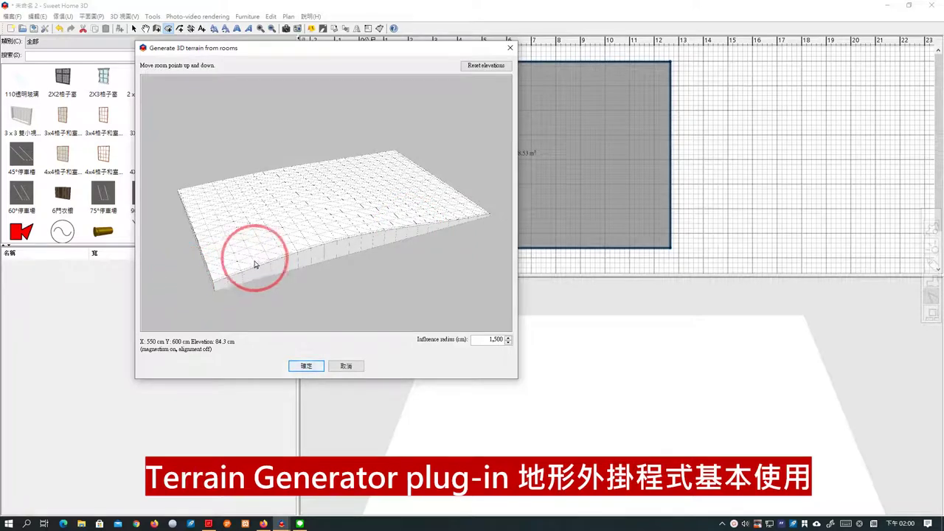
Set point X 550, Y 650 cm to about 118.5 cm elevation and X 550, Y 200 cm to about 64.3 cm, and generate the terrain.
{"action": "scroll", "coordinate": [336, 226], "scroll_direction": "up", "scroll_amount": 3}
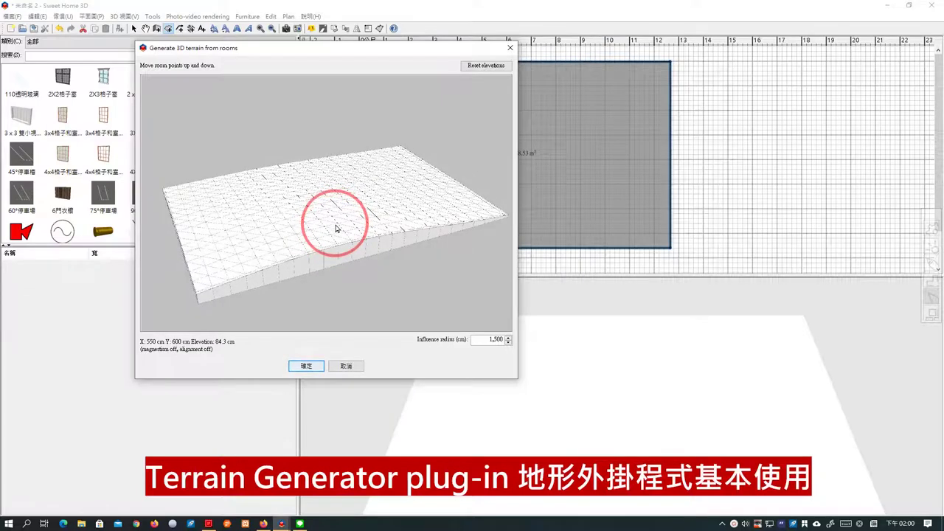
{"action": "key", "text": "alt"}
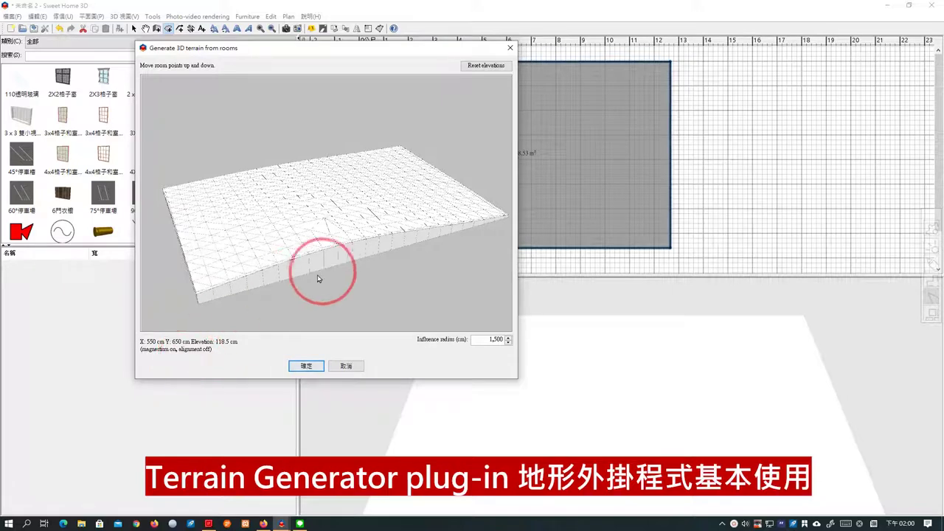
{"action": "left_click_drag", "start_coordinate": [301, 298], "coordinate": [331, 299]}
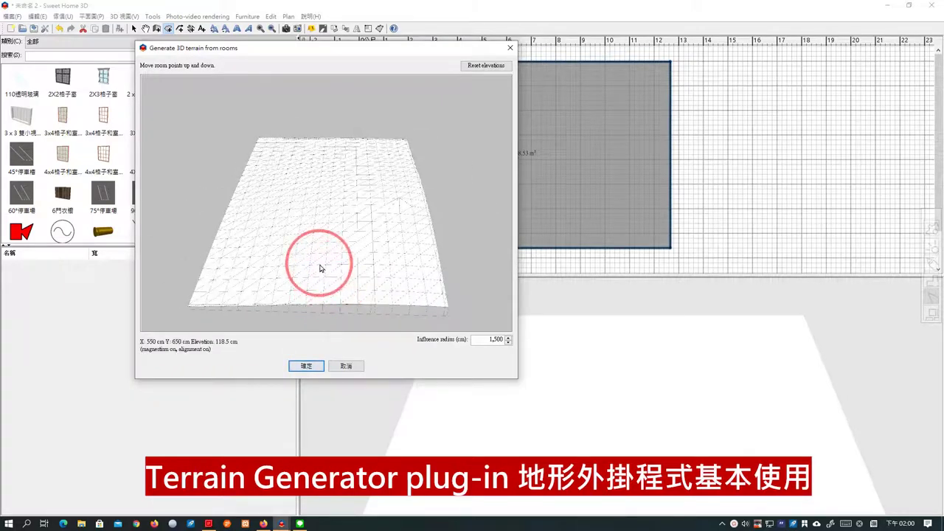
{"action": "left_click_drag", "start_coordinate": [323, 261], "coordinate": [333, 297]}
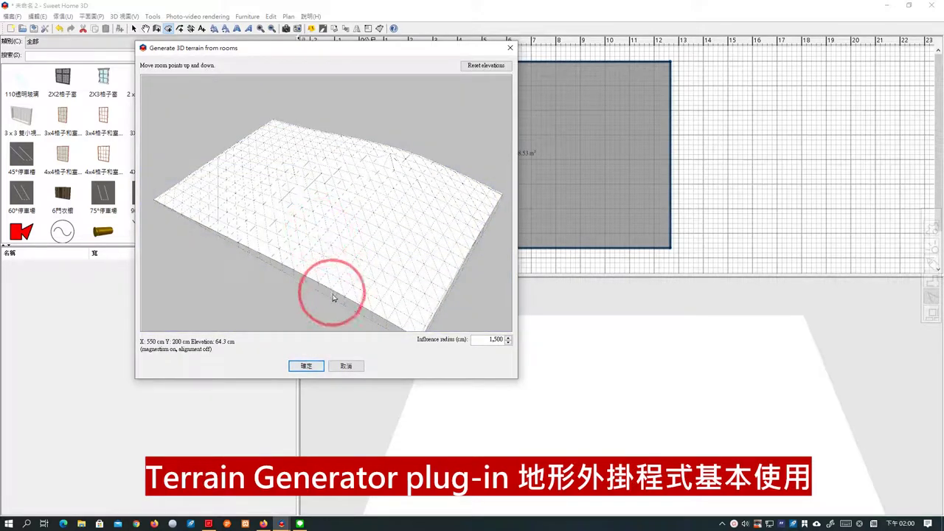
{"action": "left_click", "coordinate": [312, 367]}
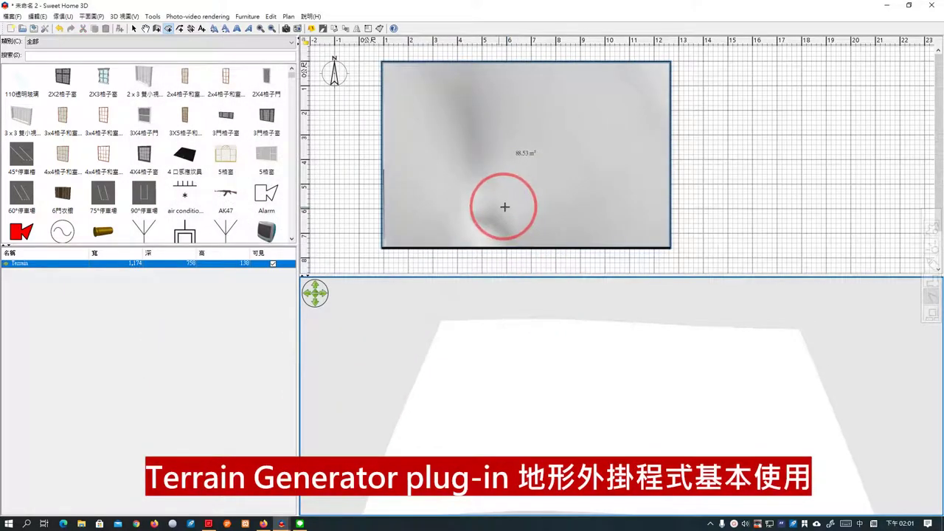
Move the generated terrain beside the room in the plan, then back over it with an offset of about 1 m to the east.
{"action": "left_click", "coordinate": [134, 28]}
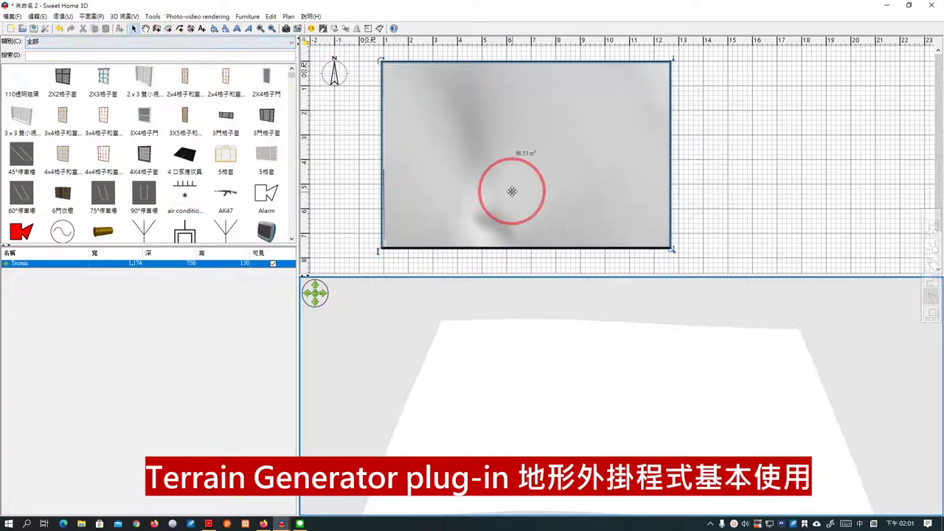
{"action": "left_click_drag", "start_coordinate": [512, 192], "coordinate": [802, 191]}
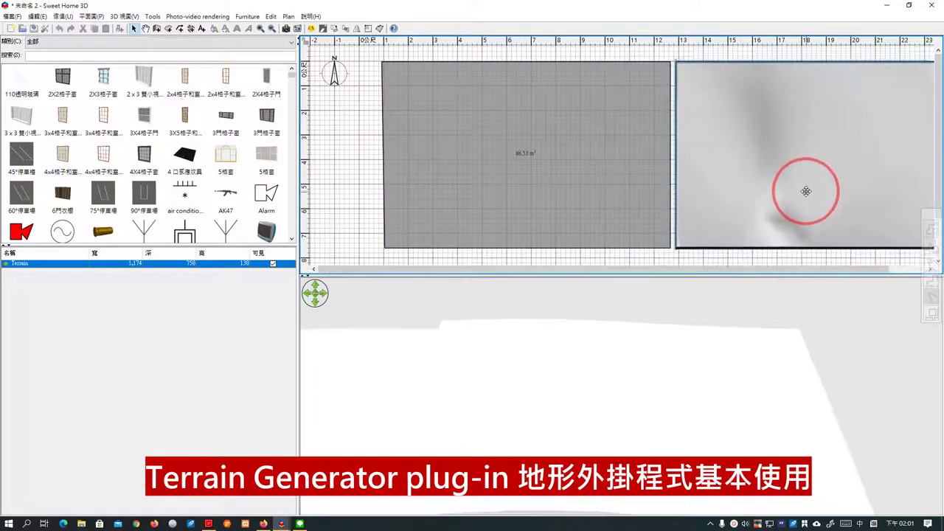
{"action": "left_click", "coordinate": [487, 197]}
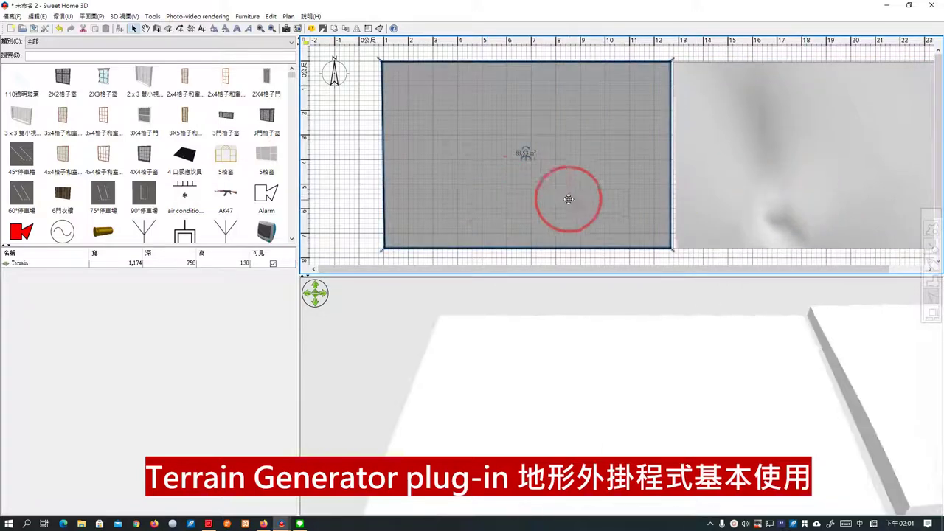
{"action": "left_click_drag", "start_coordinate": [828, 168], "coordinate": [570, 171]}
{"action": "left_click", "coordinate": [640, 395]}
{"action": "left_click_drag", "start_coordinate": [641, 395], "coordinate": [658, 358]}
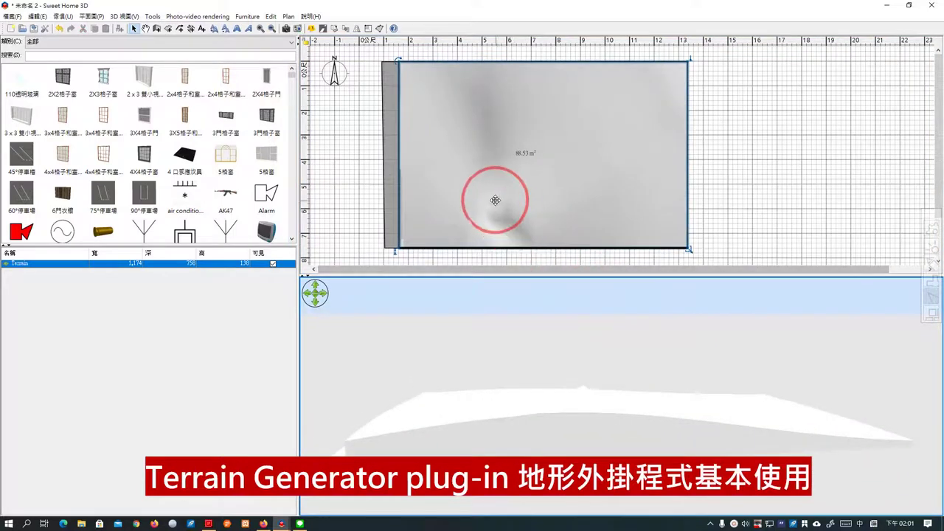
{"action": "left_click_drag", "start_coordinate": [498, 197], "coordinate": [506, 197]}
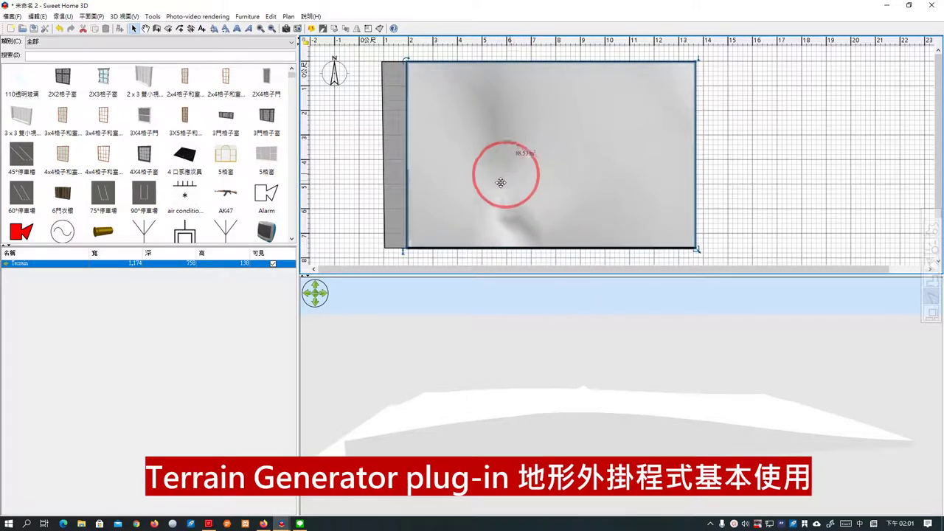
Delete the generated terrain and start generating a 3D terrain from the selected room again.
{"action": "key", "text": "Delete"}
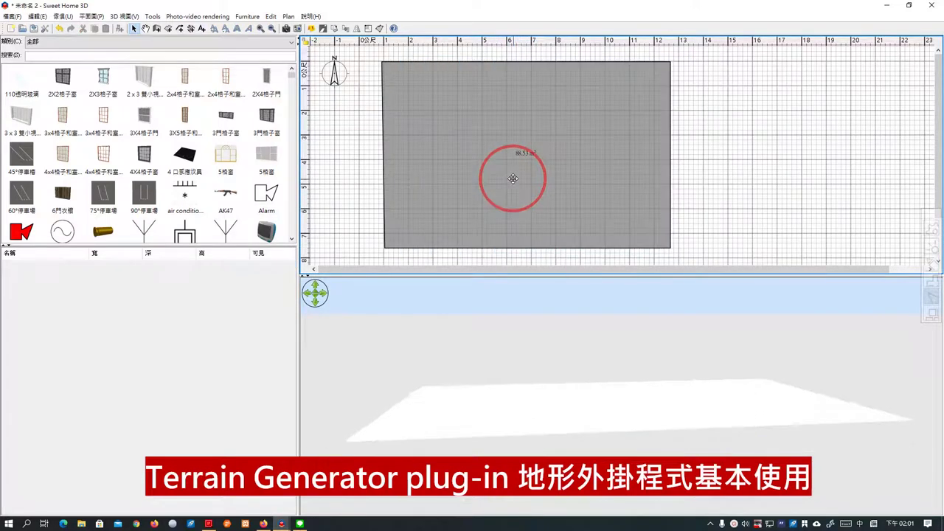
{"action": "left_click", "coordinate": [518, 184]}
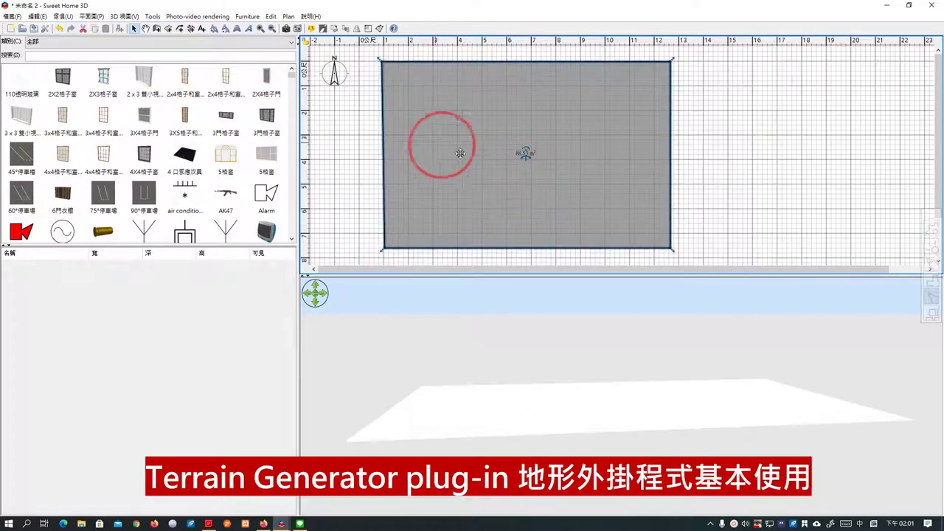
{"action": "left_click", "coordinate": [150, 17]}
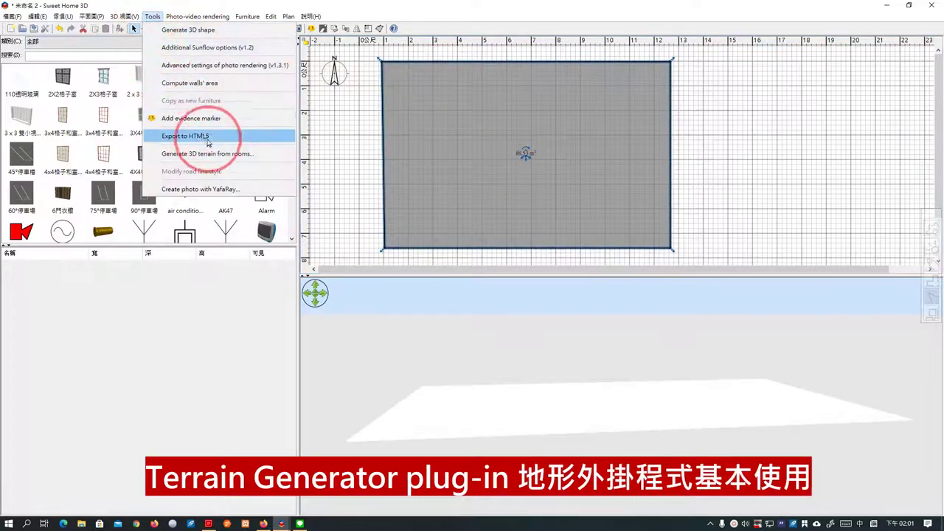
{"action": "left_click", "coordinate": [216, 155]}
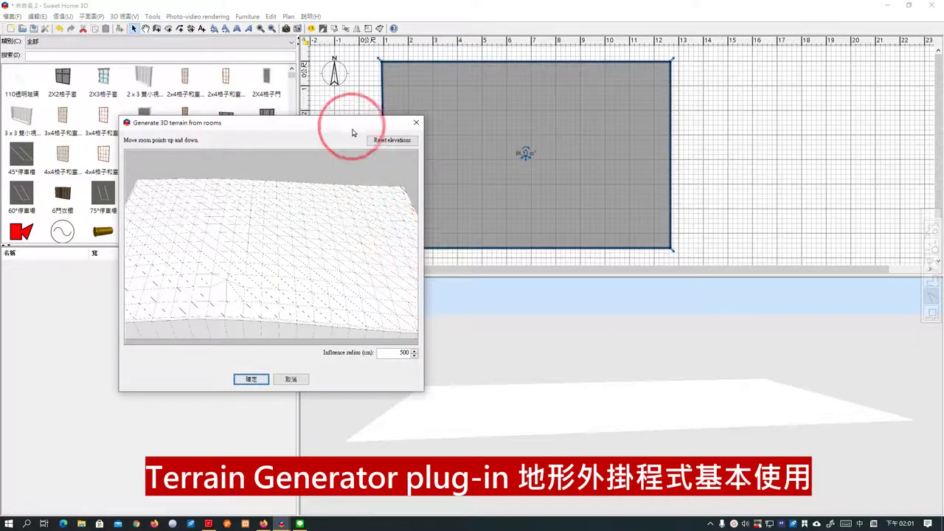
Reset the elevations of all the room's points in the terrain preview.
{"action": "left_click_drag", "start_coordinate": [350, 120], "coordinate": [432, 84]}
{"action": "left_click_drag", "start_coordinate": [428, 173], "coordinate": [405, 249]}
{"action": "left_click", "coordinate": [458, 120]}
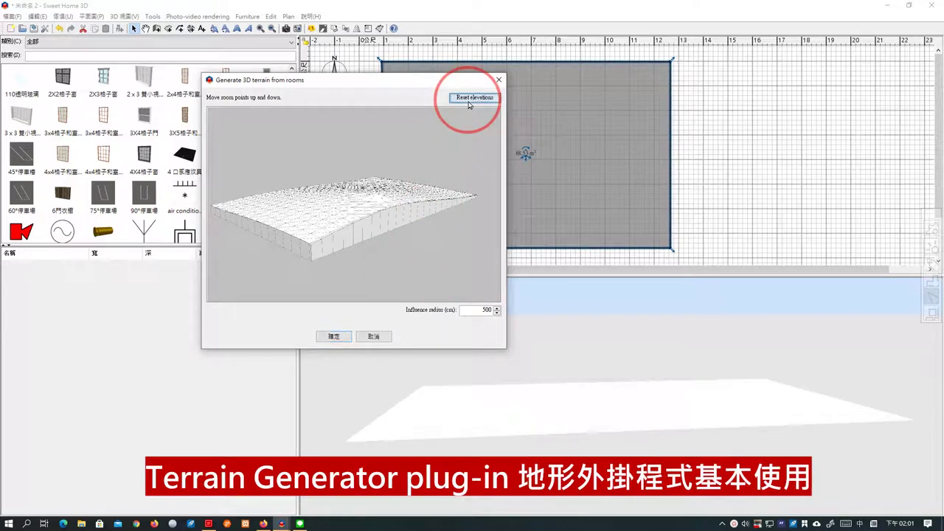
{"action": "left_click", "coordinate": [468, 105]}
Shape several points across the room's surface into ridges and generate a terrain about 72.7 cm high.
{"action": "left_click_drag", "start_coordinate": [373, 221], "coordinate": [305, 220]}
{"action": "left_click_drag", "start_coordinate": [377, 180], "coordinate": [403, 169]}
{"action": "left_click_drag", "start_coordinate": [456, 217], "coordinate": [457, 213]}
{"action": "left_click_drag", "start_coordinate": [296, 190], "coordinate": [299, 189]}
{"action": "left_click", "coordinate": [333, 337]}
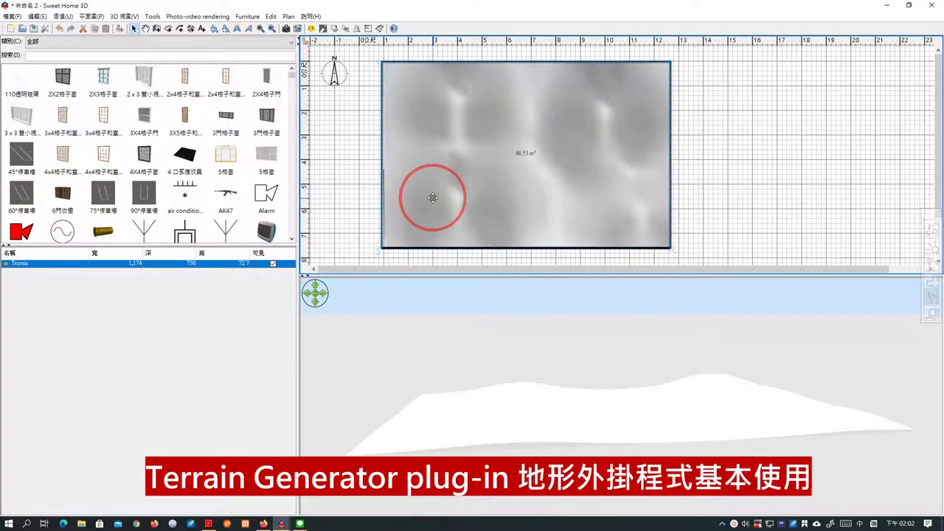
Apply the recently used green grass texture to the generated terrain and inspect it in the 3D view.
{"action": "double_click", "coordinate": [433, 197]}
{"action": "left_click_drag", "start_coordinate": [455, 161], "coordinate": [434, 118]}
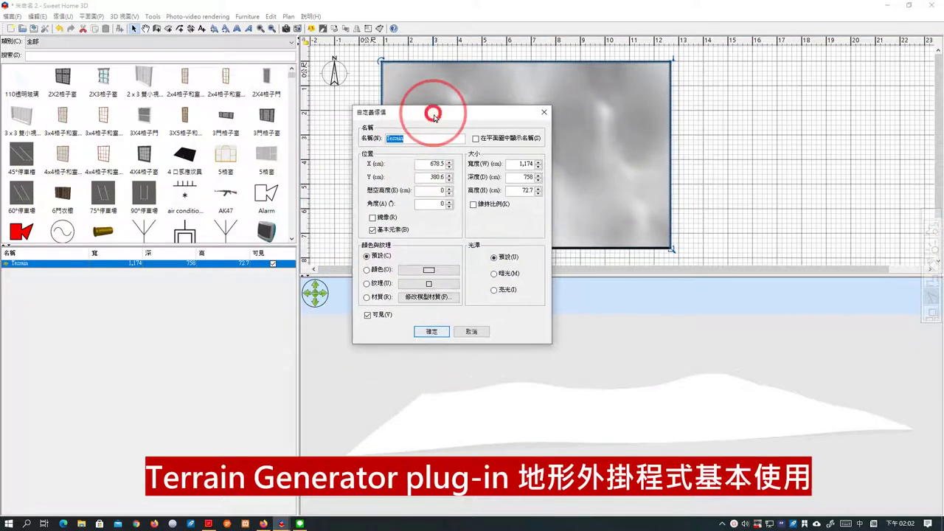
{"action": "left_click", "coordinate": [416, 285]}
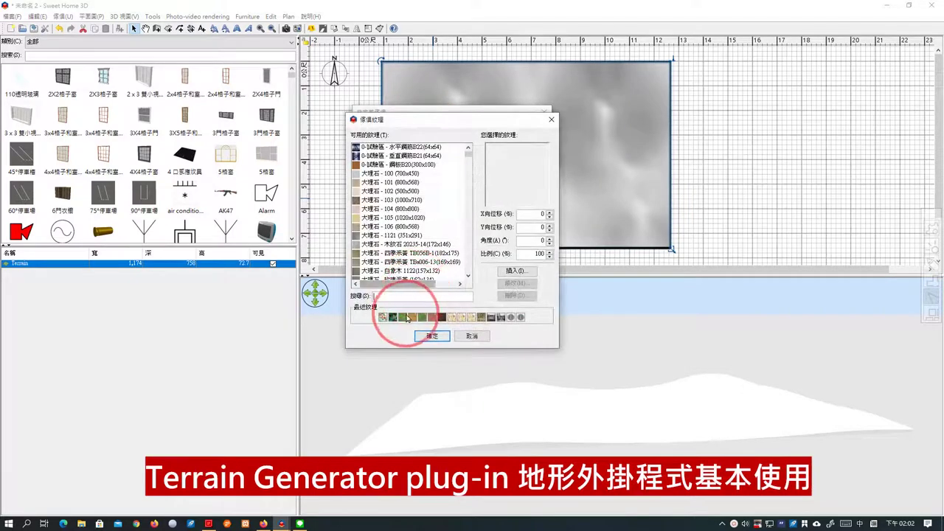
{"action": "left_click", "coordinate": [402, 318]}
{"action": "left_click", "coordinate": [431, 335]}
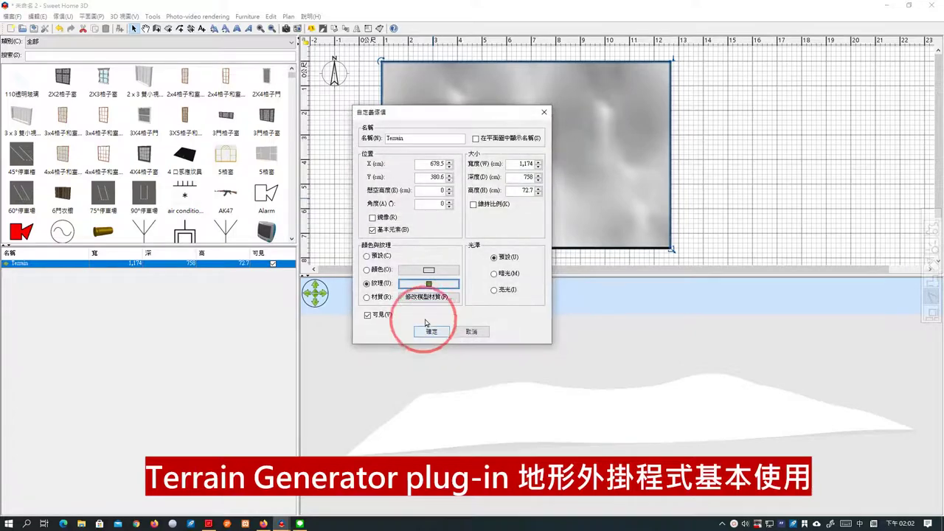
{"action": "left_click", "coordinate": [427, 331]}
{"action": "left_click_drag", "start_coordinate": [413, 383], "coordinate": [517, 408]}
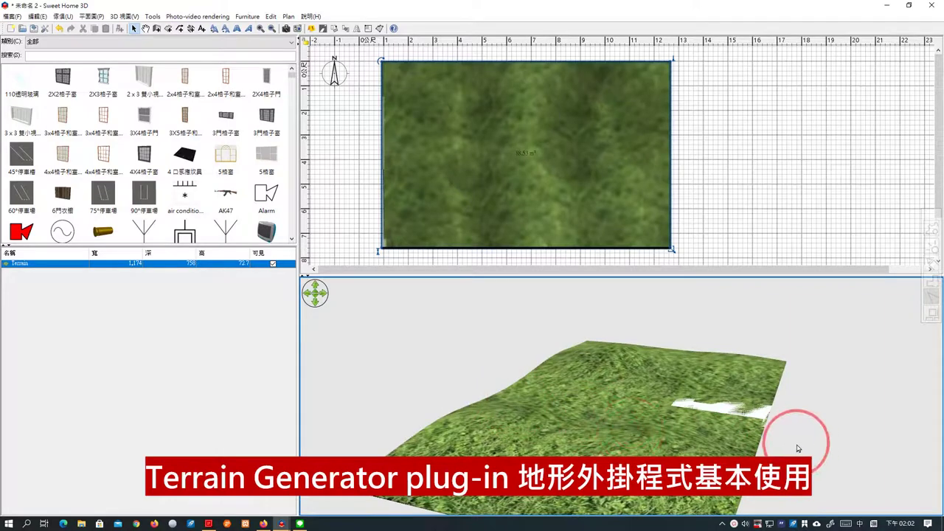
{"action": "double_click", "coordinate": [747, 434]}
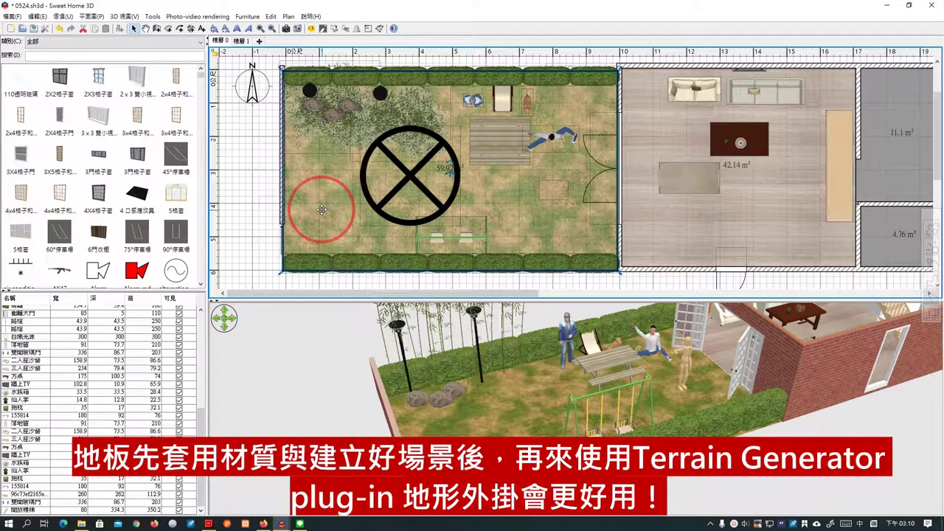
Start generating a 3D terrain from the selected garden room in 0524.sh3d and enlarge the terrain preview.
{"action": "left_click", "coordinate": [152, 16]}
{"action": "left_click", "coordinate": [212, 154]}
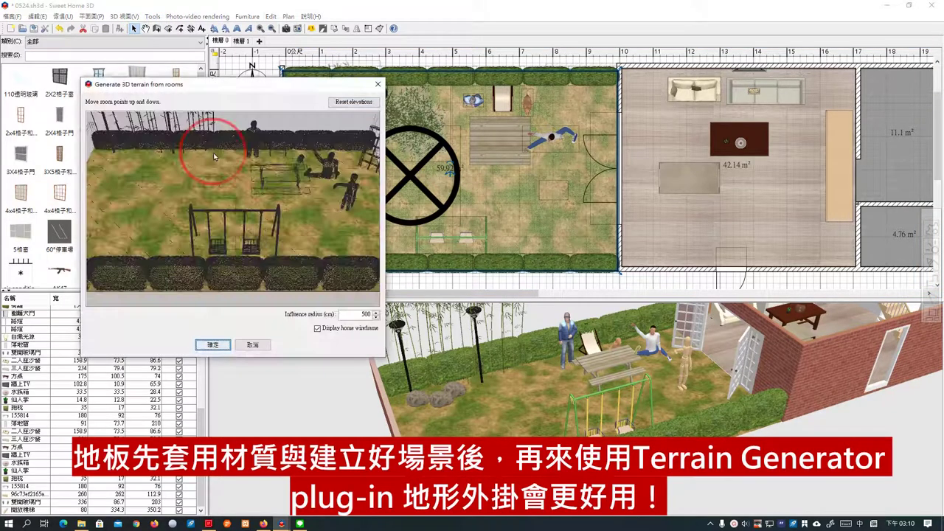
{"action": "left_click_drag", "start_coordinate": [276, 89], "coordinate": [446, 65]}
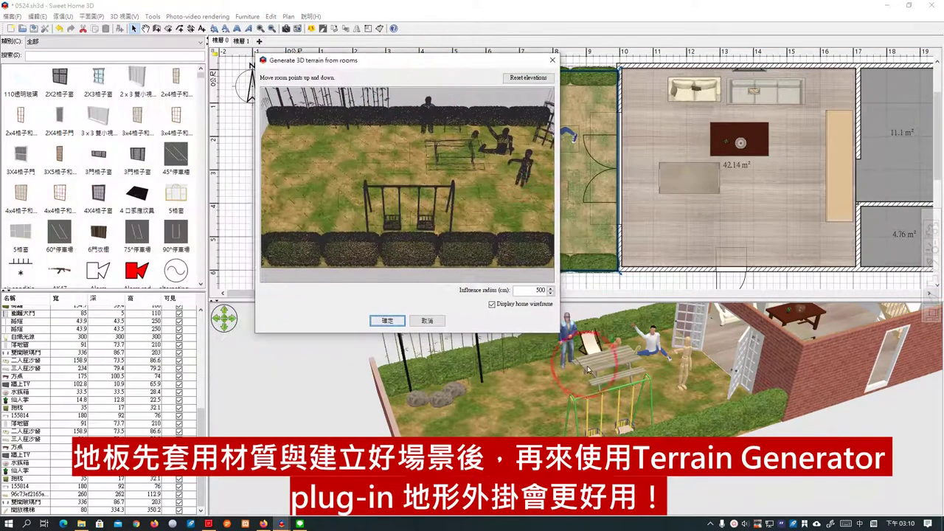
{"action": "left_click_drag", "start_coordinate": [559, 333], "coordinate": [663, 415]}
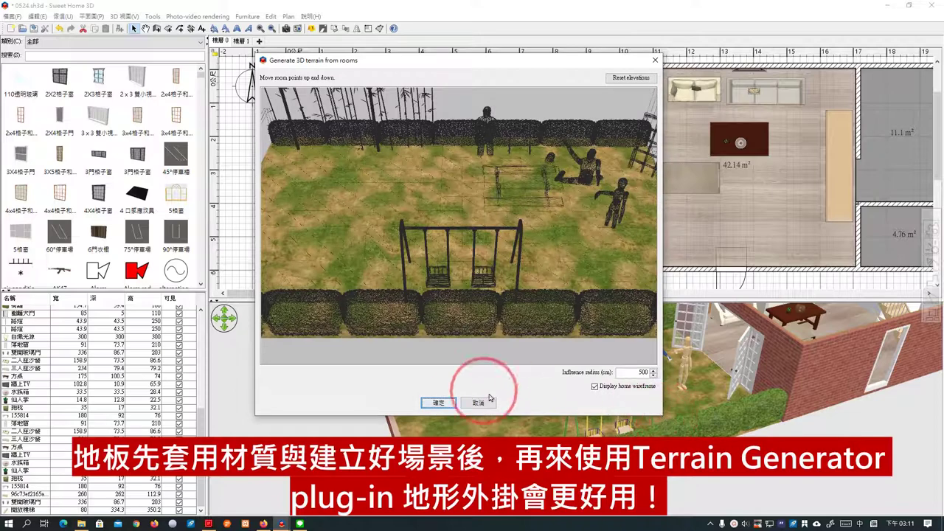
Set the influence radius to 3500 cm and raise the garden's point at X 200, Y 350 cm to about 17.3 cm.
{"action": "left_click_drag", "start_coordinate": [461, 357], "coordinate": [564, 210]}
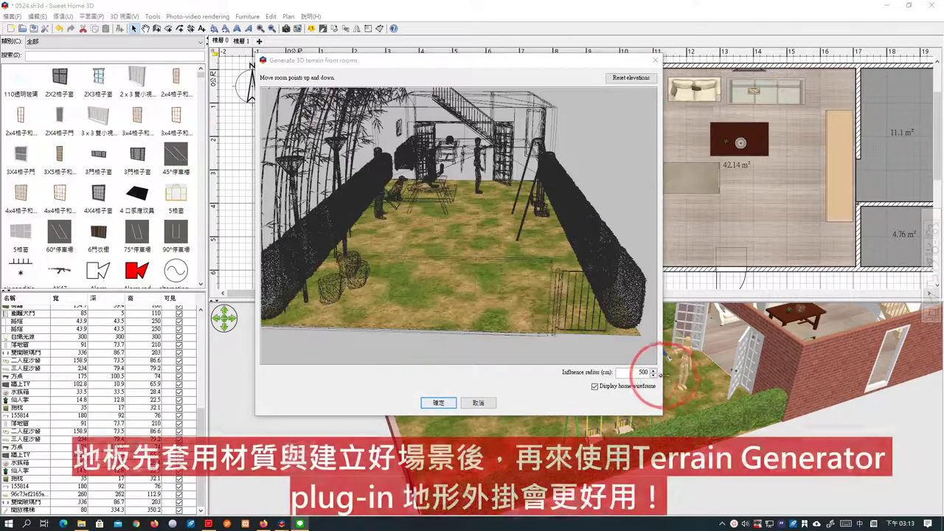
{"action": "left_click", "coordinate": [637, 373]}
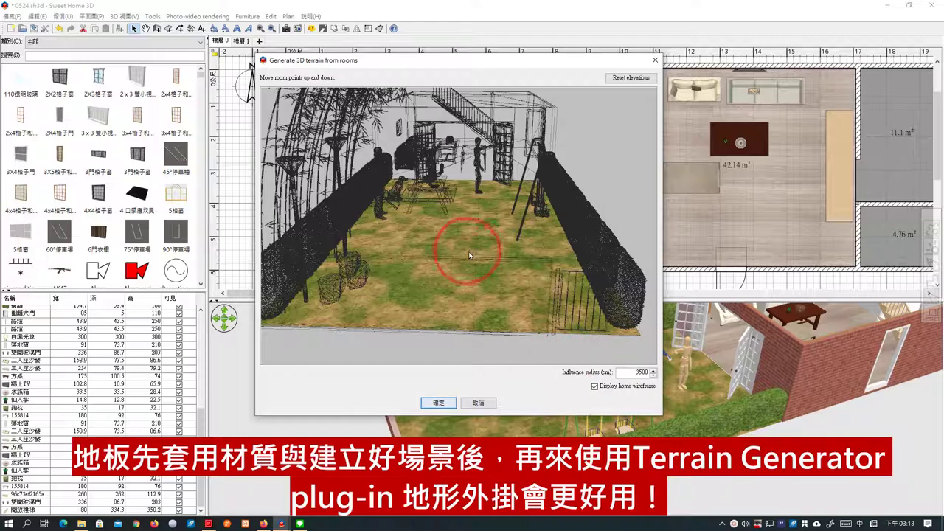
{"action": "left_click_drag", "start_coordinate": [509, 358], "coordinate": [490, 263]}
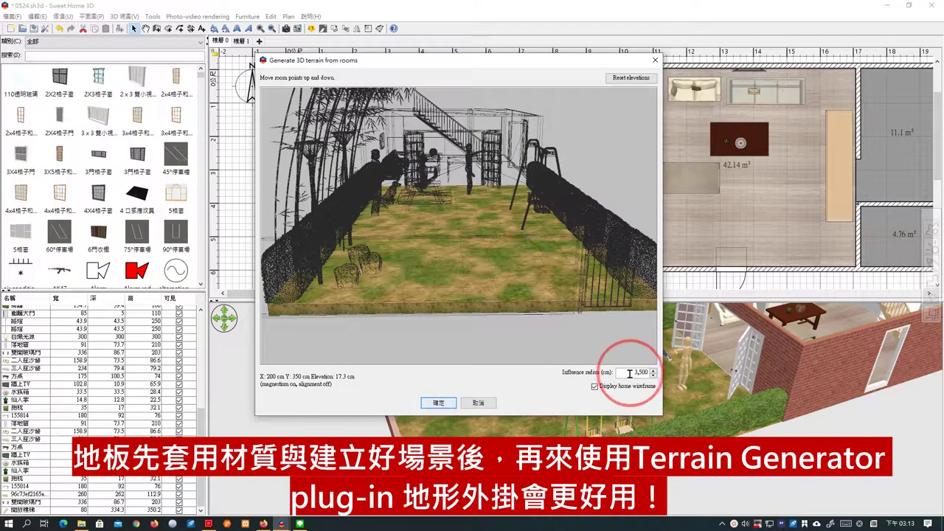
Set the influence radius to 100 cm and shape individual ground points in the garden corner around the rocks.
{"action": "left_click_drag", "start_coordinate": [635, 375], "coordinate": [640, 375]}
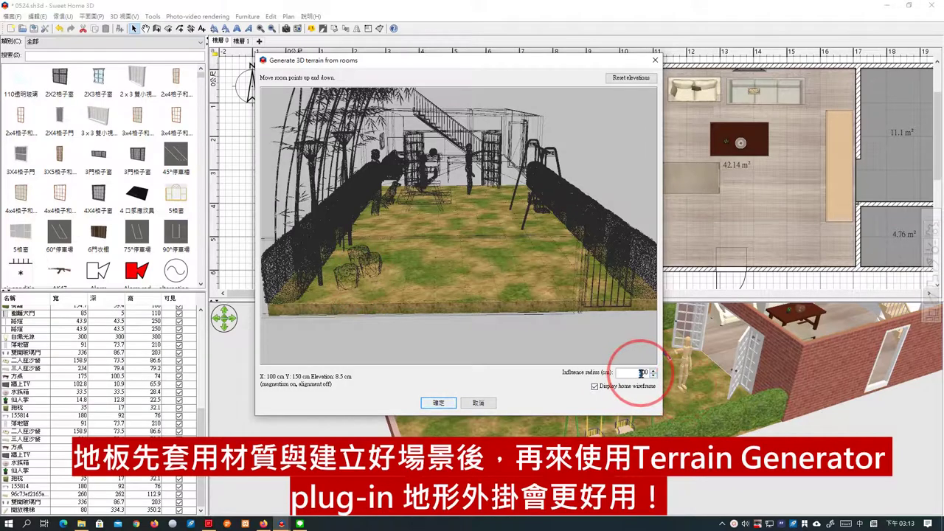
{"action": "type", "text": "1"}
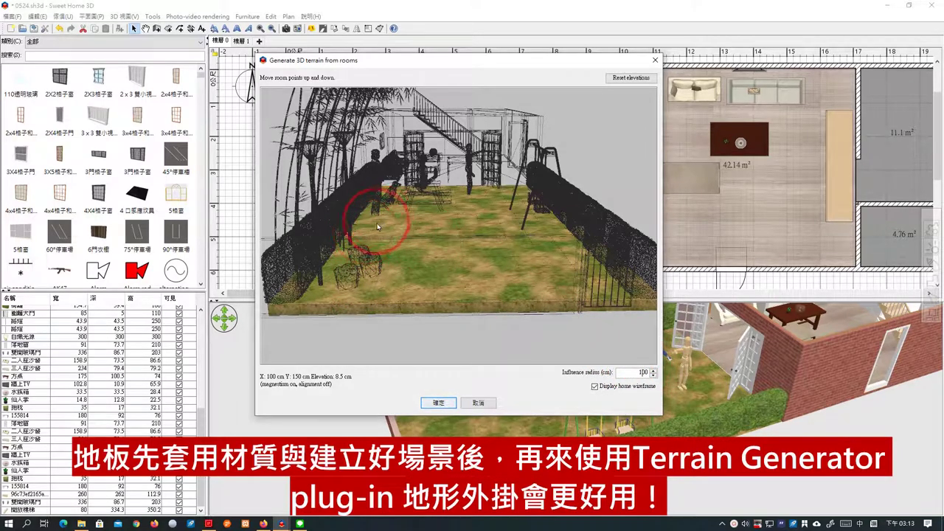
{"action": "left_click", "coordinate": [353, 247]}
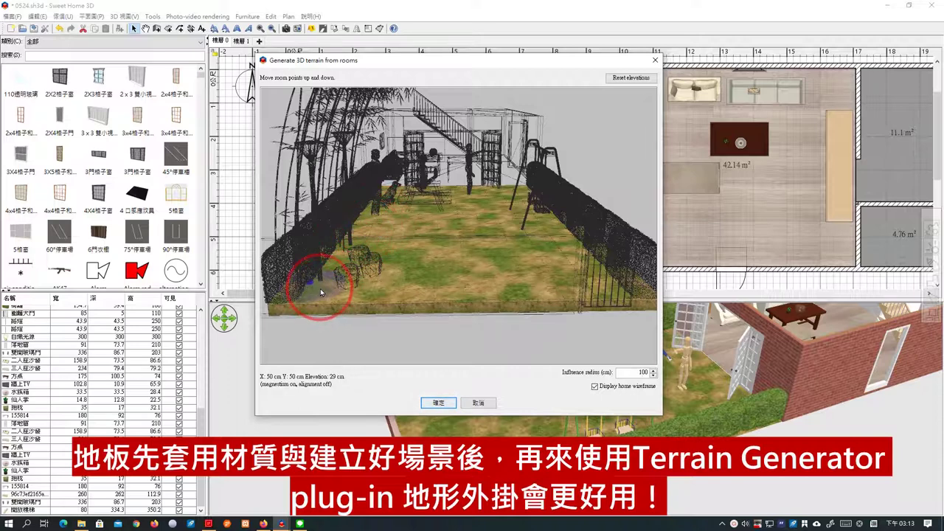
{"action": "left_click", "coordinate": [335, 268]}
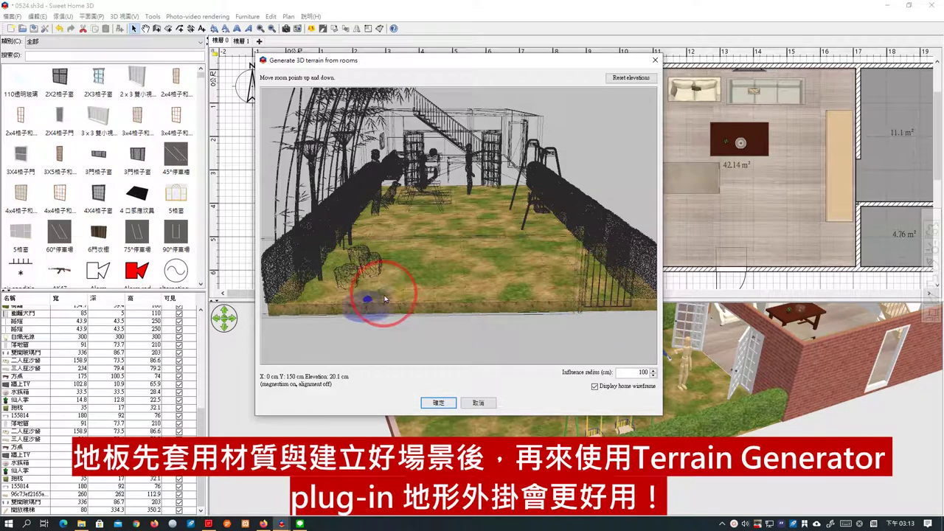
{"action": "left_click", "coordinate": [331, 295]}
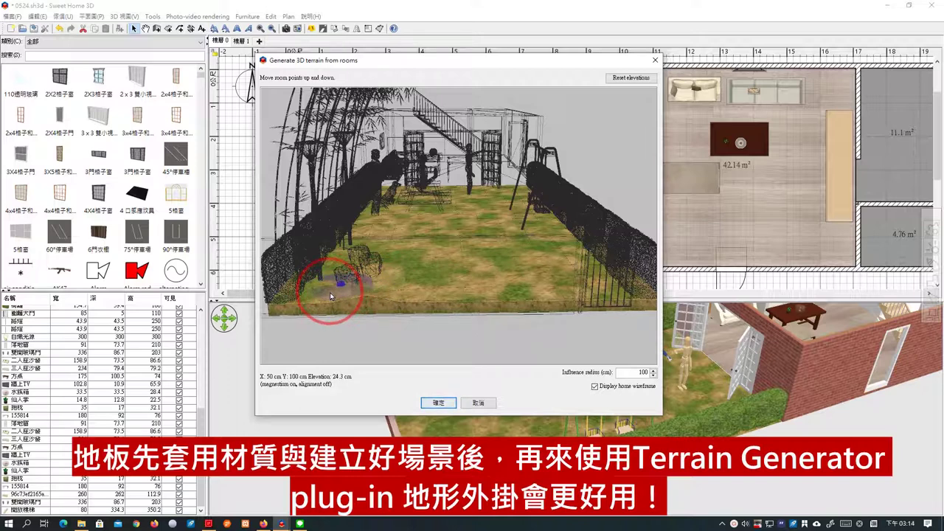
Adjust further points along the garden's west edge, generate the terrain about 31.4 cm high, and inspect it in 3D.
{"action": "mouse_move", "coordinate": [402, 289]}
{"action": "left_mouse_down"}
{"action": "mouse_move", "coordinate": [419, 295]}
{"action": "mouse_move", "coordinate": [399, 273]}
{"action": "left_mouse_up"}
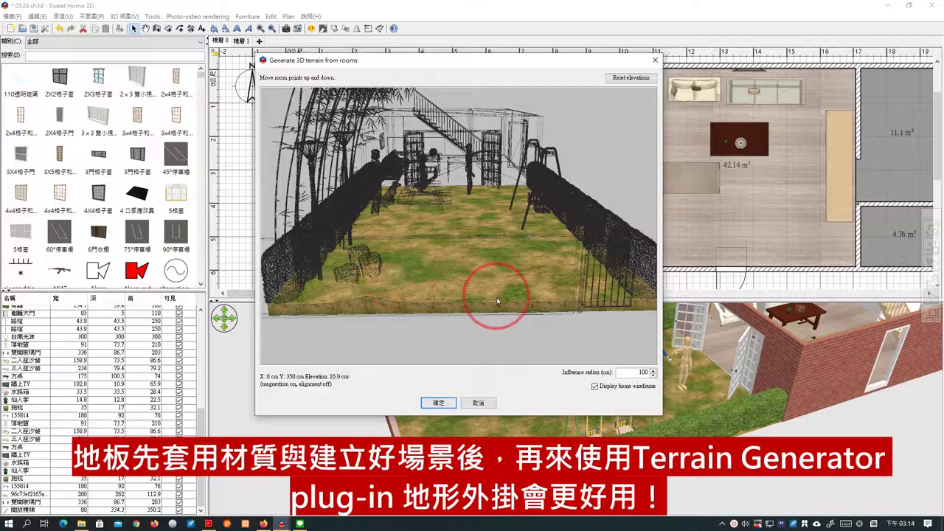
{"action": "left_click_drag", "start_coordinate": [497, 297], "coordinate": [497, 295]}
{"action": "mouse_move", "coordinate": [548, 349]}
{"action": "left_mouse_down"}
{"action": "mouse_move", "coordinate": [568, 339]}
{"action": "mouse_move", "coordinate": [558, 346]}
{"action": "left_mouse_up"}
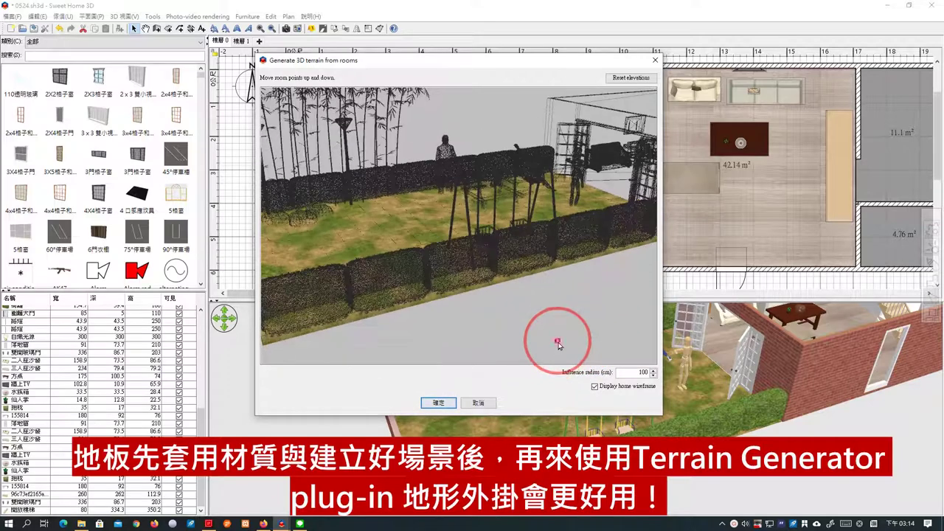
{"action": "left_click", "coordinate": [438, 403]}
{"action": "left_click", "coordinate": [319, 421]}
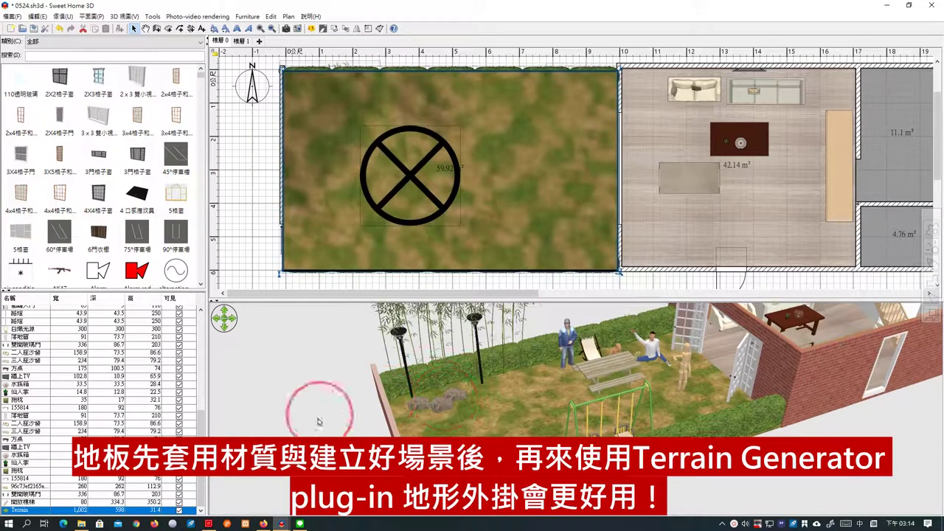
{"action": "left_click_drag", "start_coordinate": [347, 427], "coordinate": [704, 482]}
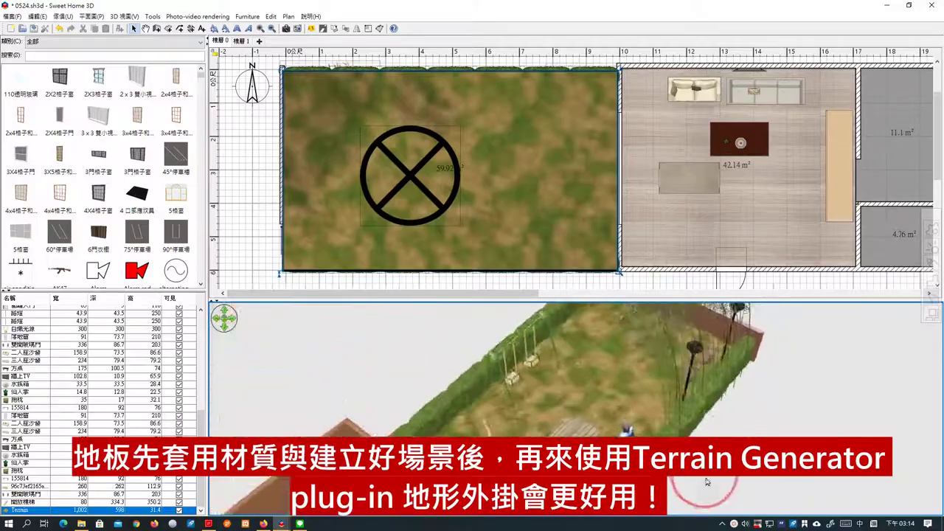